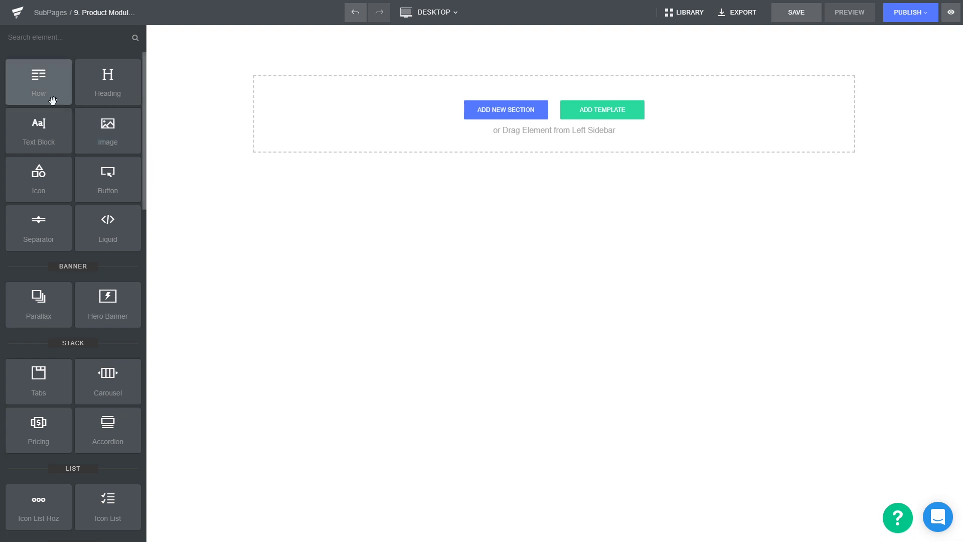
Step: Add a Row to the empty page and give it the 4/4/4 three-column layout
left_click_drag(52, 101, 260, 55)
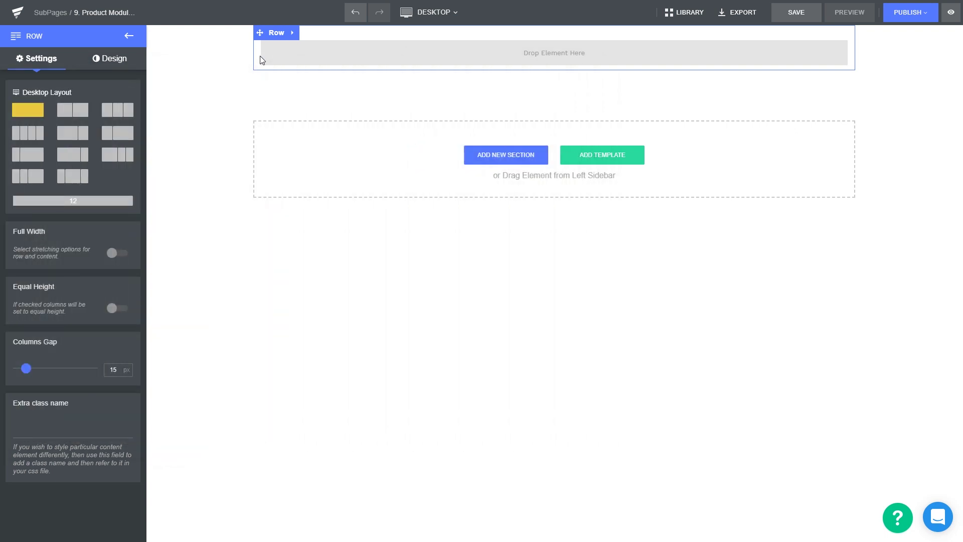
left_click(123, 115)
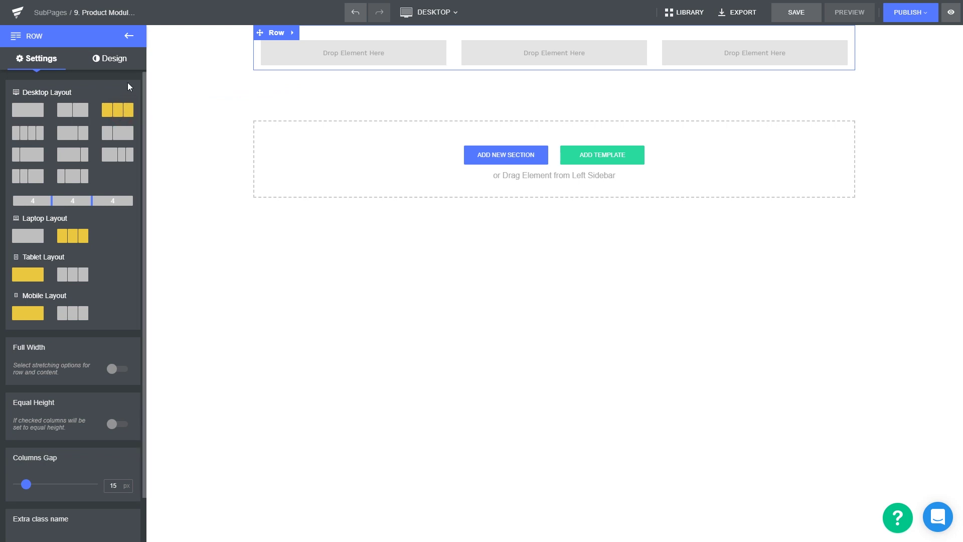
left_click(129, 37)
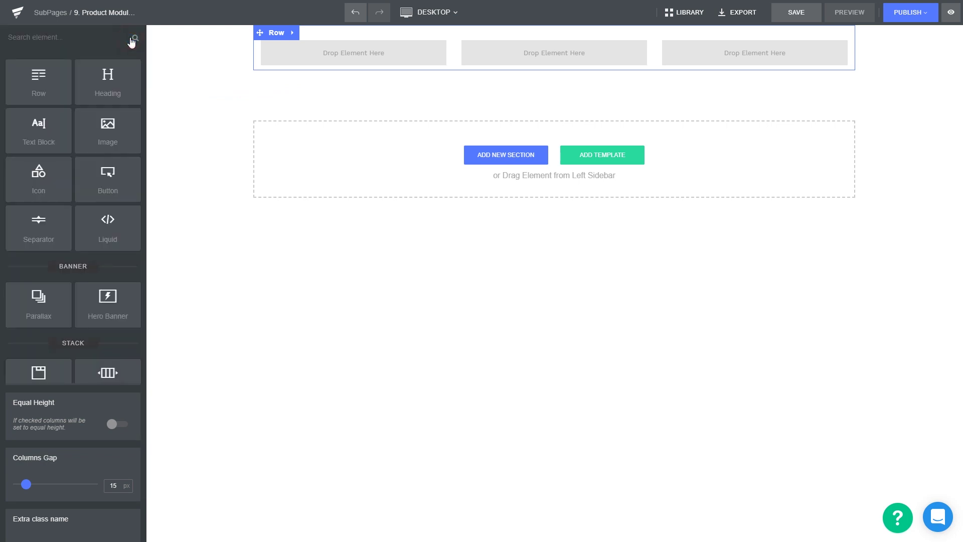
Step: Search for 'Produ' and place a Product element in the first column
left_click(111, 38)
type("Pr")
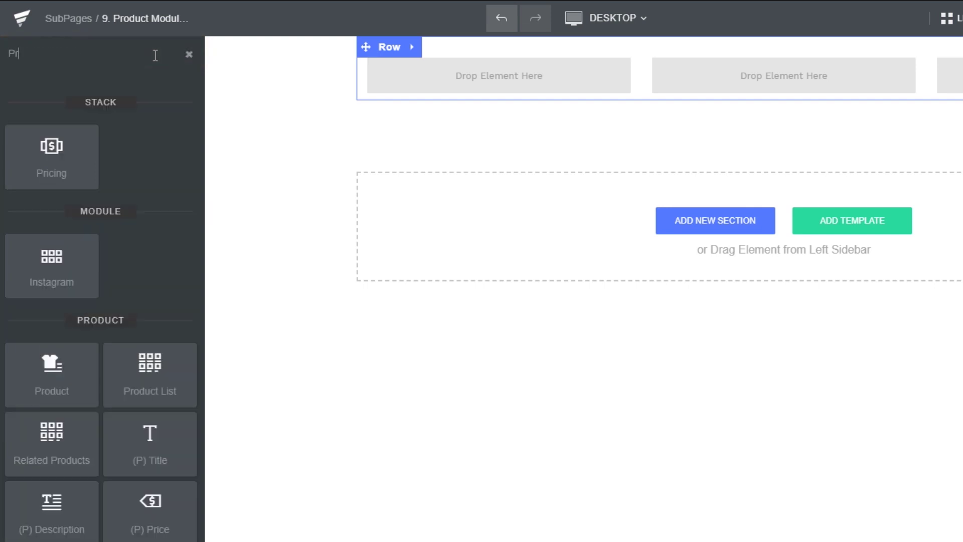
type("oduct")
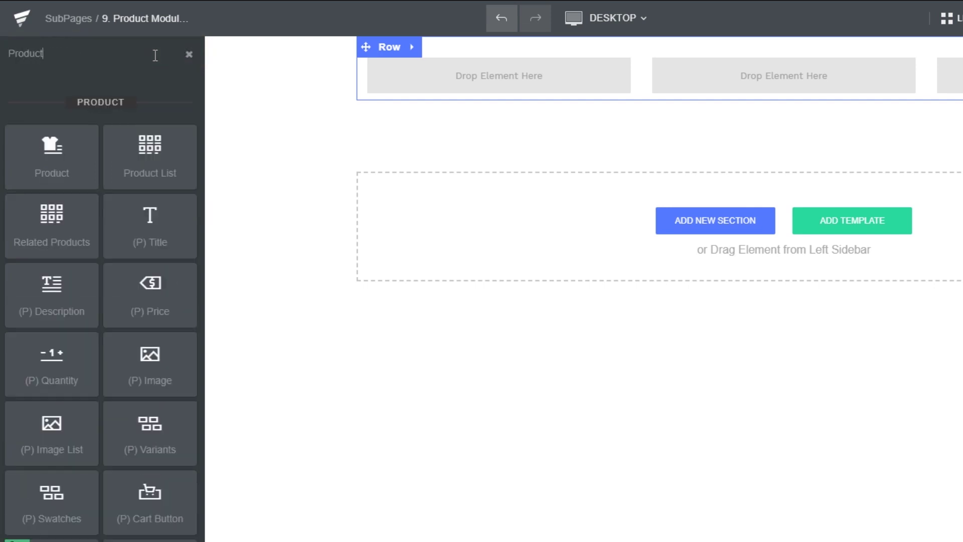
left_click_drag(79, 144, 443, 73)
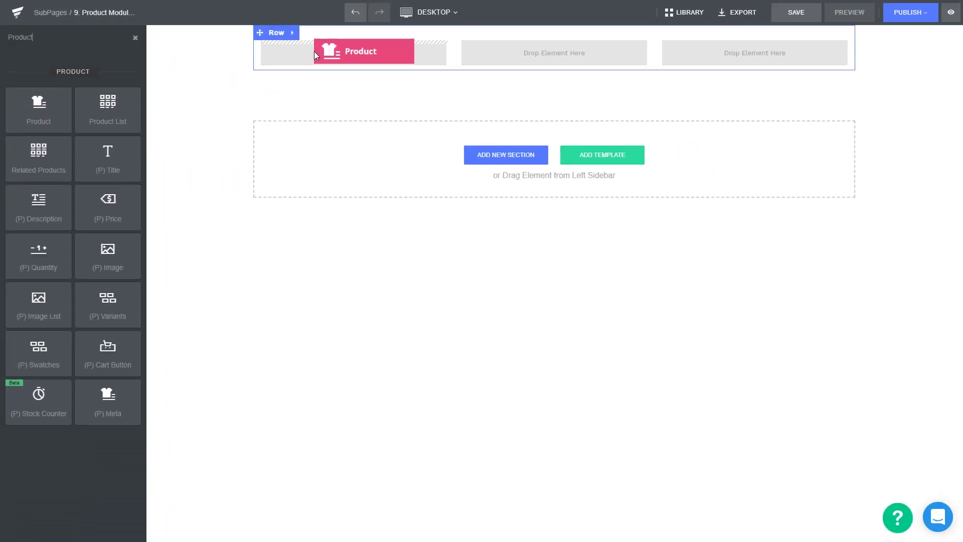
left_click_drag(314, 51, 315, 51)
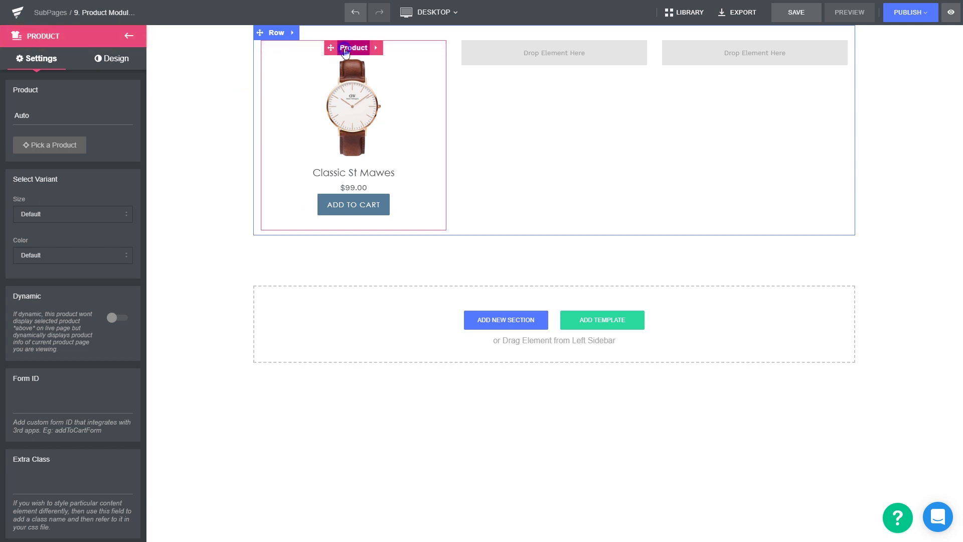
Step: Duplicate the product card twice, placing the copies in the second and third columns
left_click(345, 51)
left_click(322, 142)
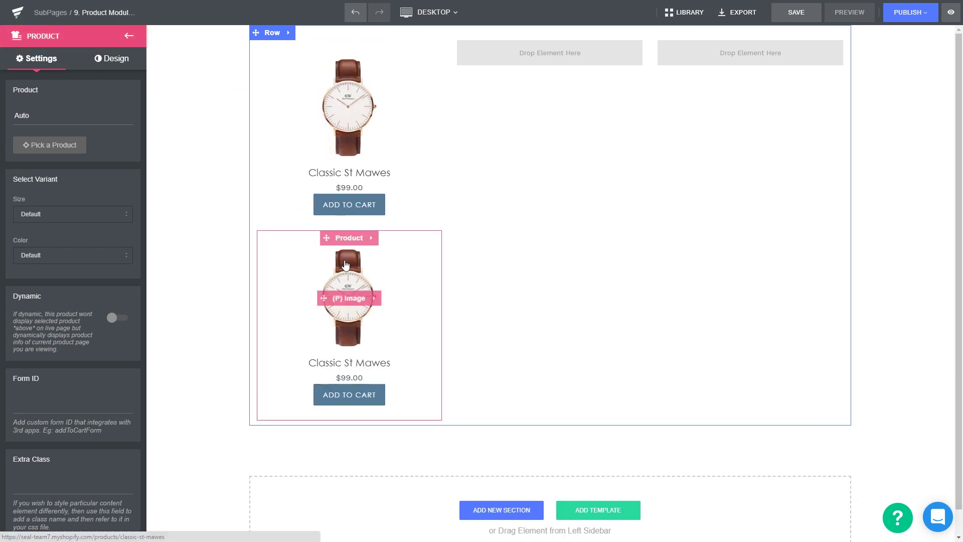
left_click_drag(347, 238, 477, 52)
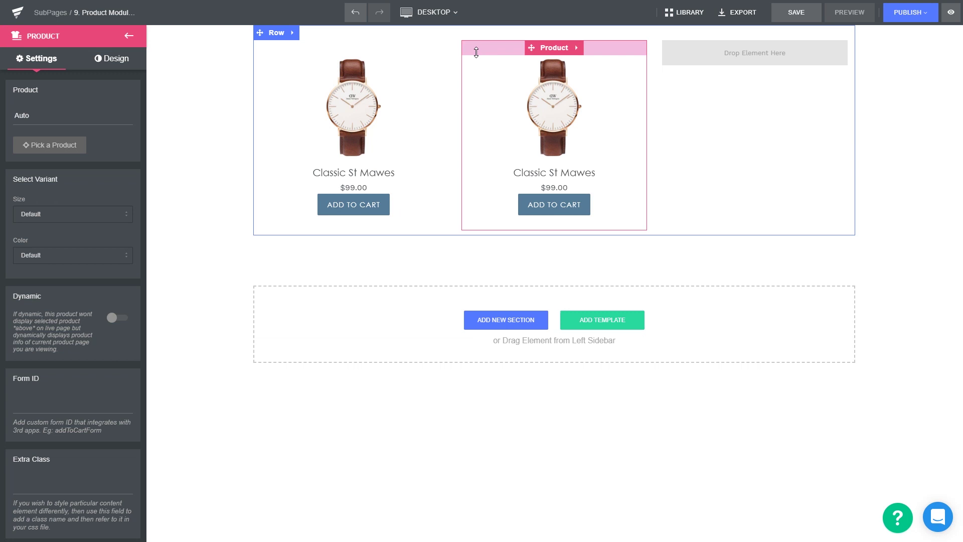
left_click(553, 48)
left_click(529, 148)
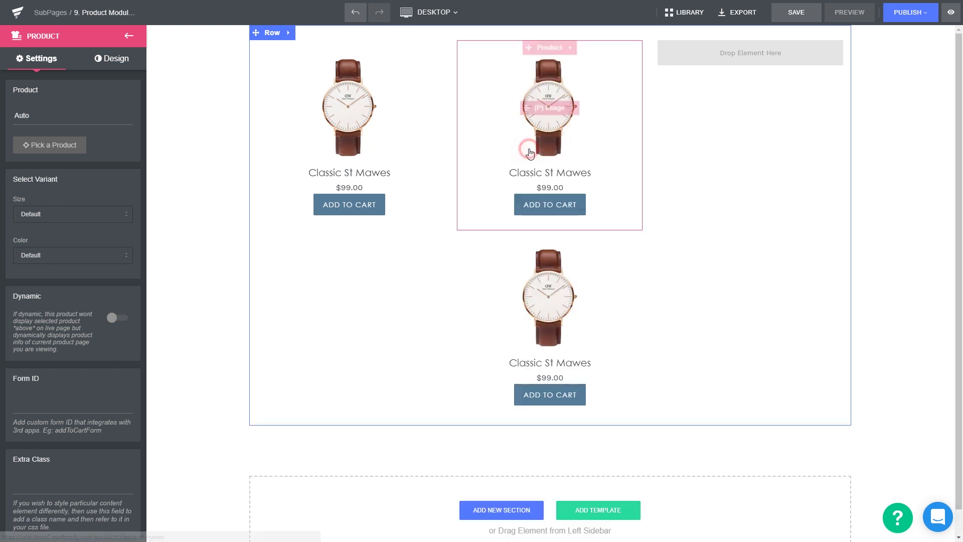
left_click_drag(549, 237, 712, 43)
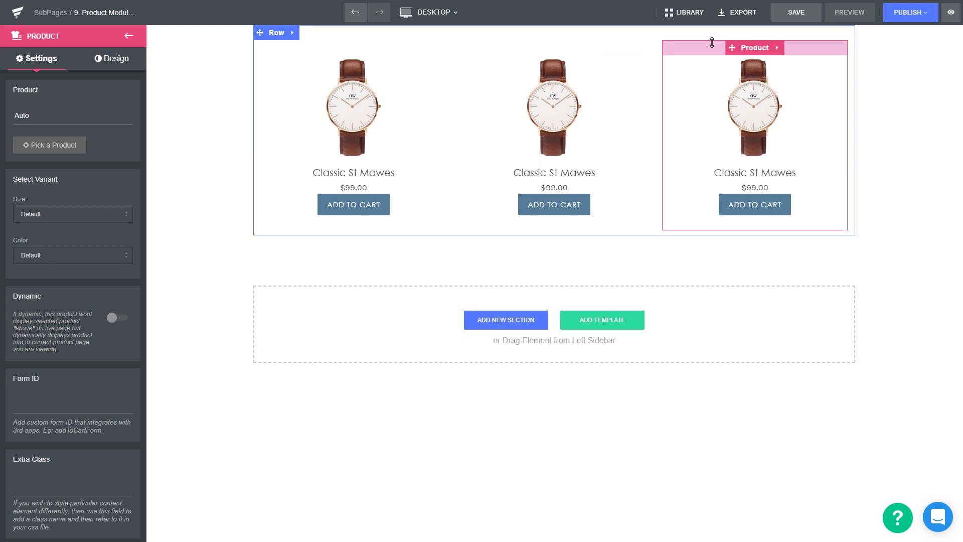
left_click(553, 49)
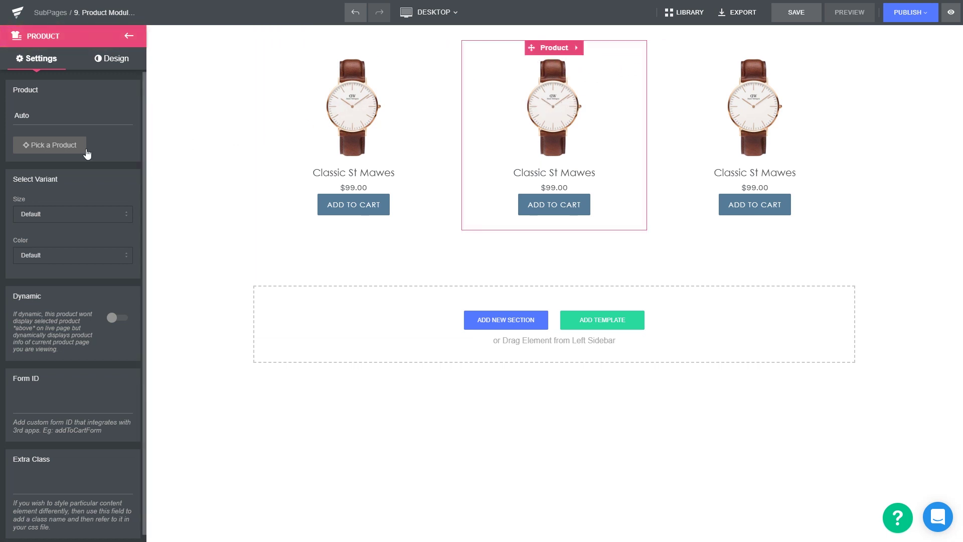
Step: Link the middle card to Classic Bayswater and the right card to Classic Black Cornwall
left_click(86, 149)
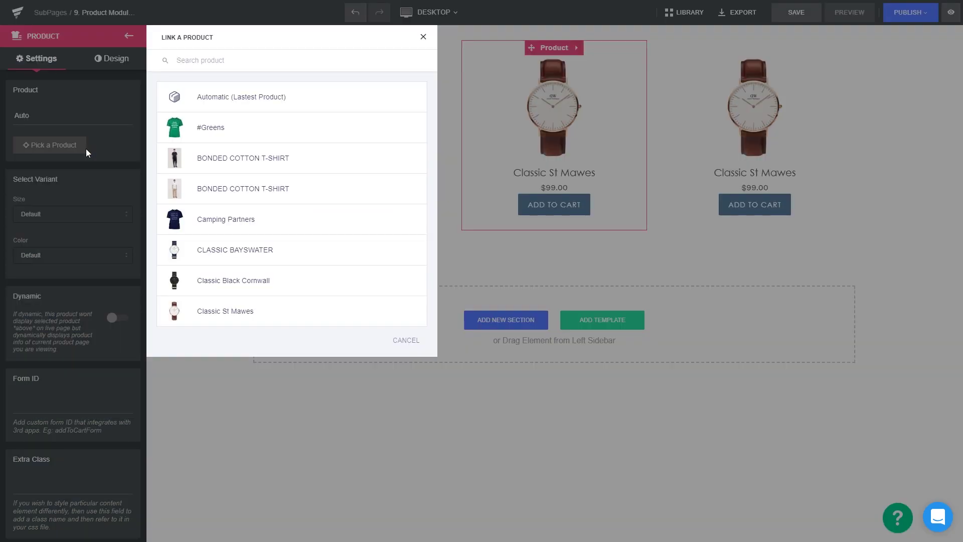
left_click(189, 245)
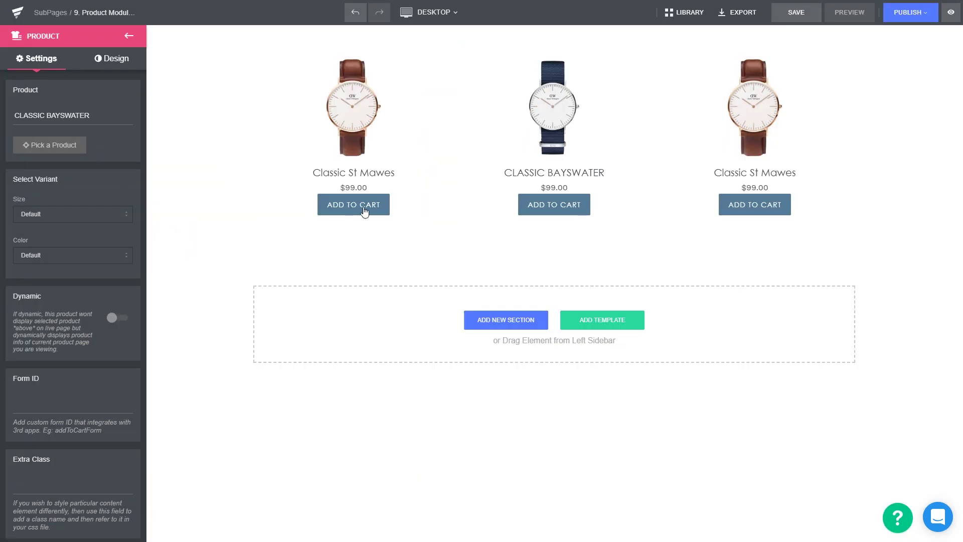
left_click(748, 64)
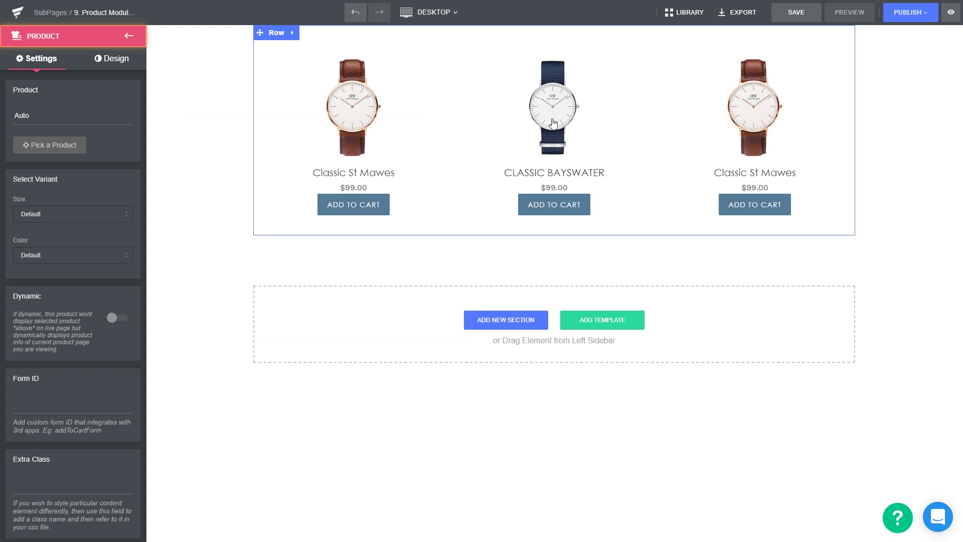
left_click(65, 151)
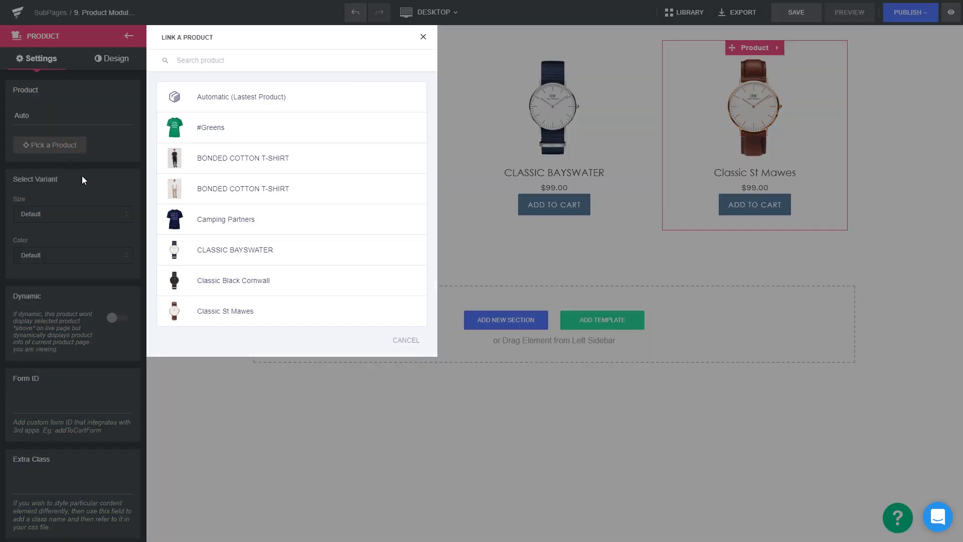
left_click(173, 277)
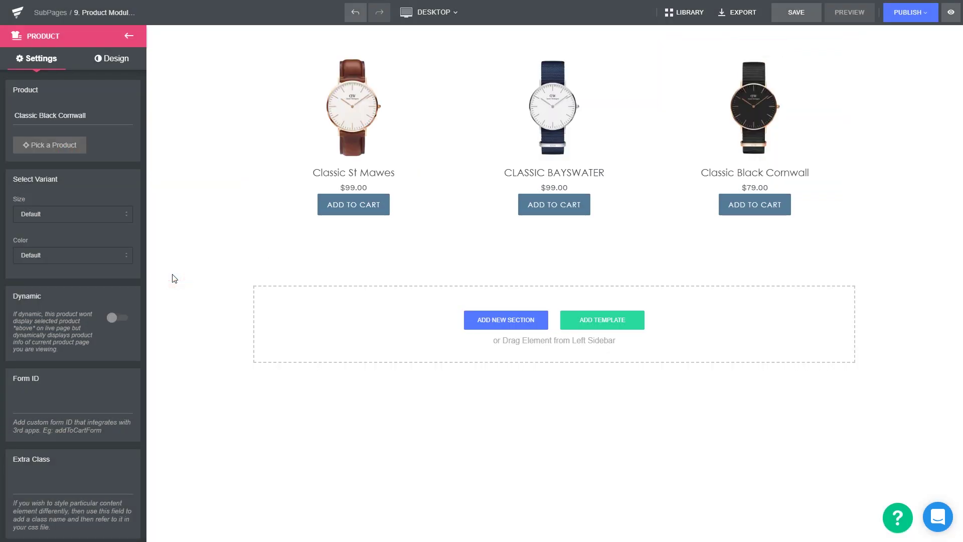
left_click(119, 318)
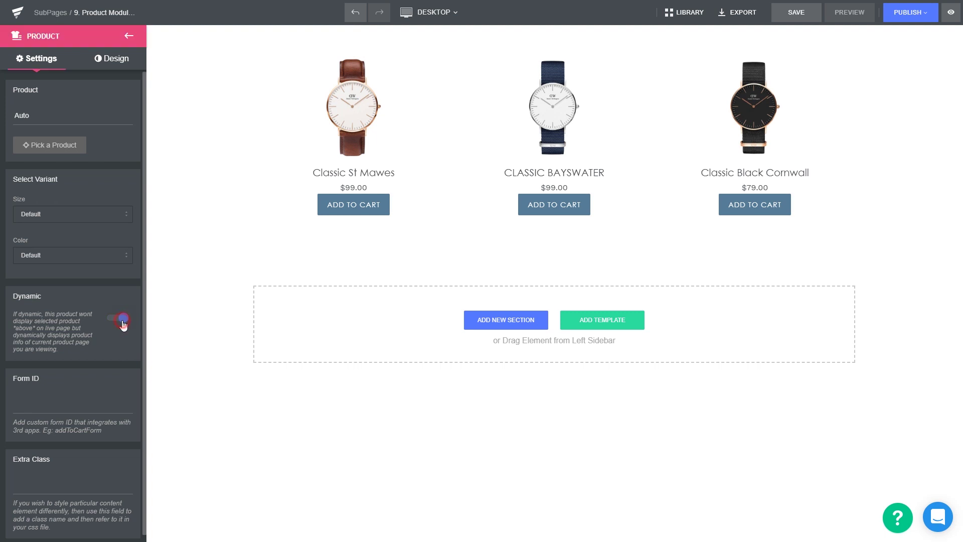
left_click(123, 325)
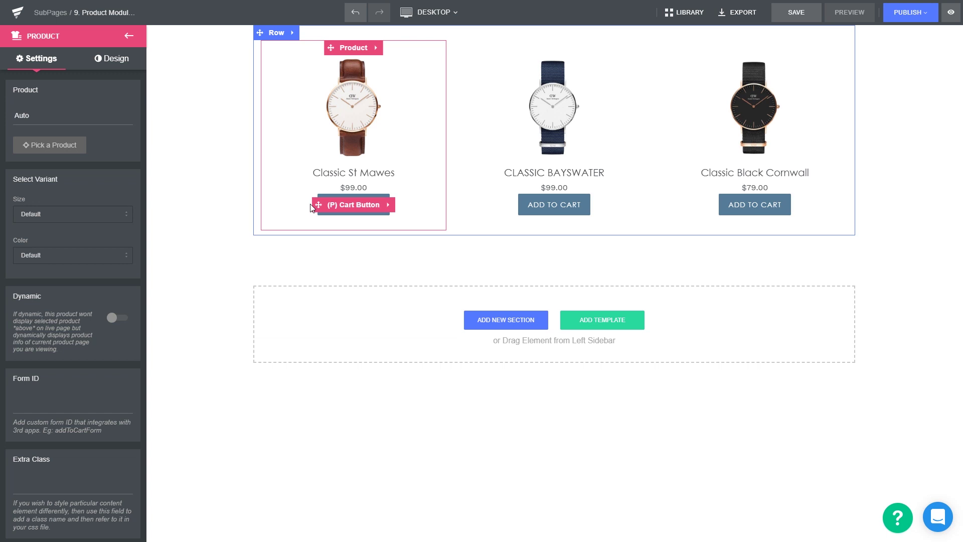
Step: Set the first card's price font to 15, then delete it and re-add a fresh price element
left_click(351, 188)
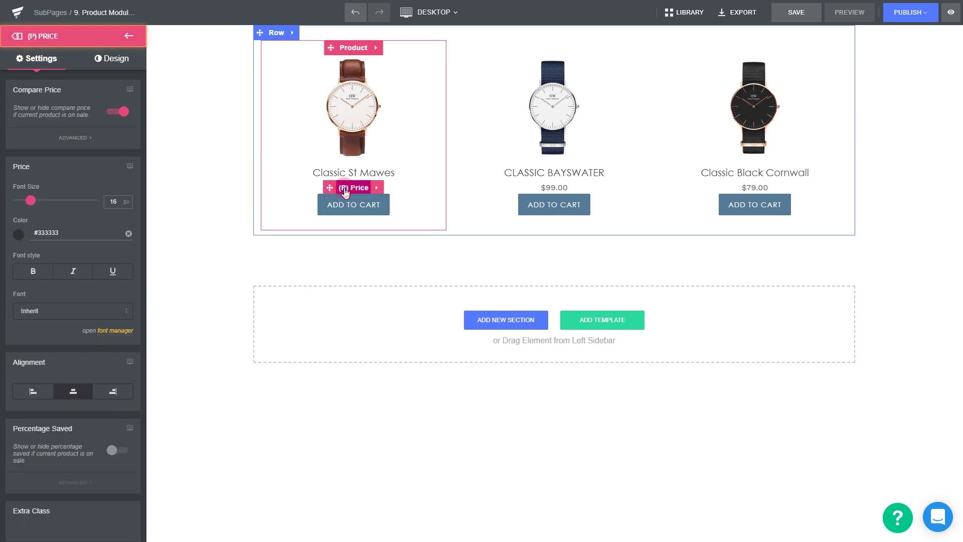
left_click_drag(31, 200, 31, 202)
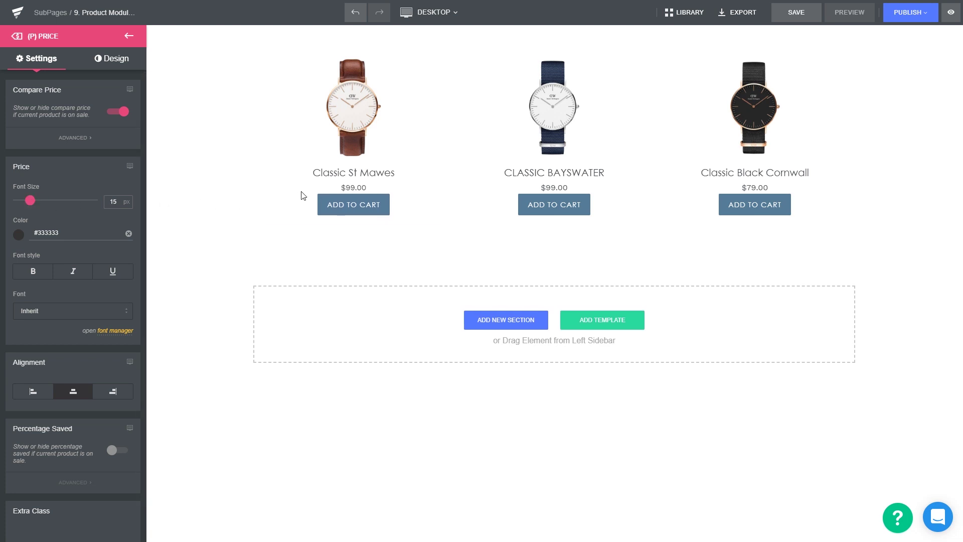
right_click(342, 194)
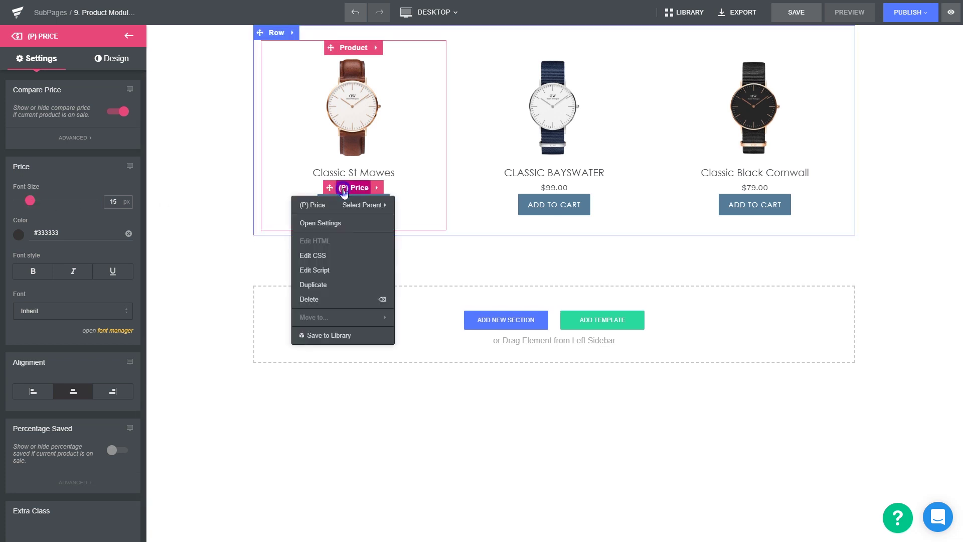
left_click(330, 299)
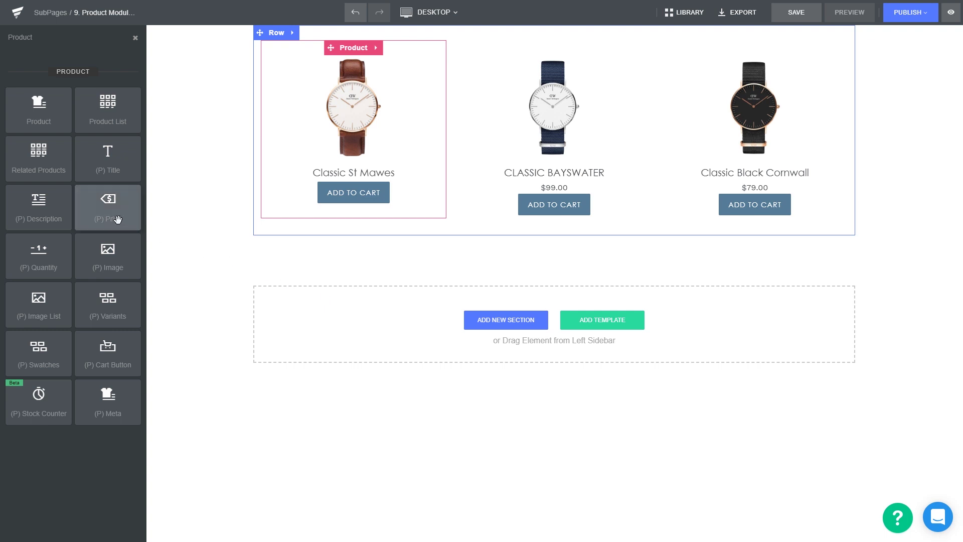
left_click_drag(107, 206, 335, 187)
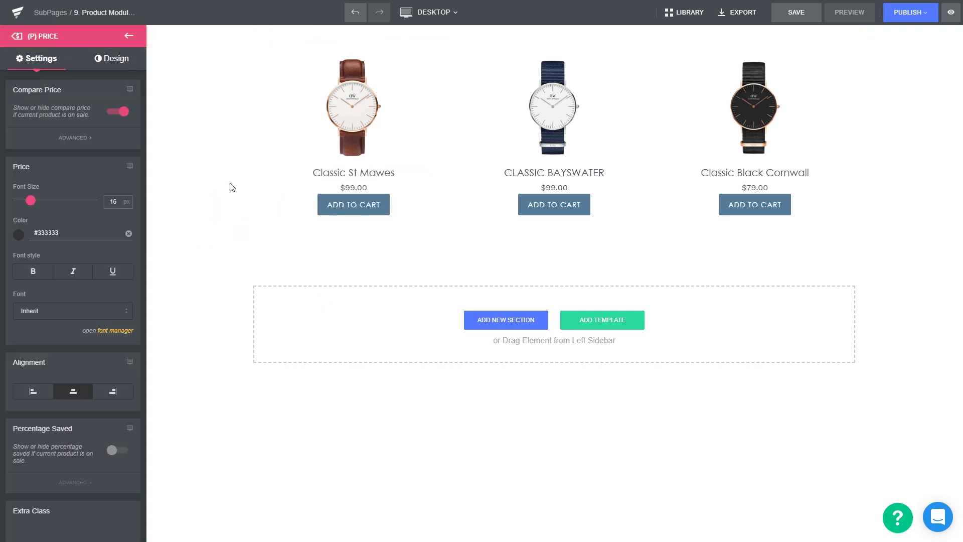
left_click(129, 36)
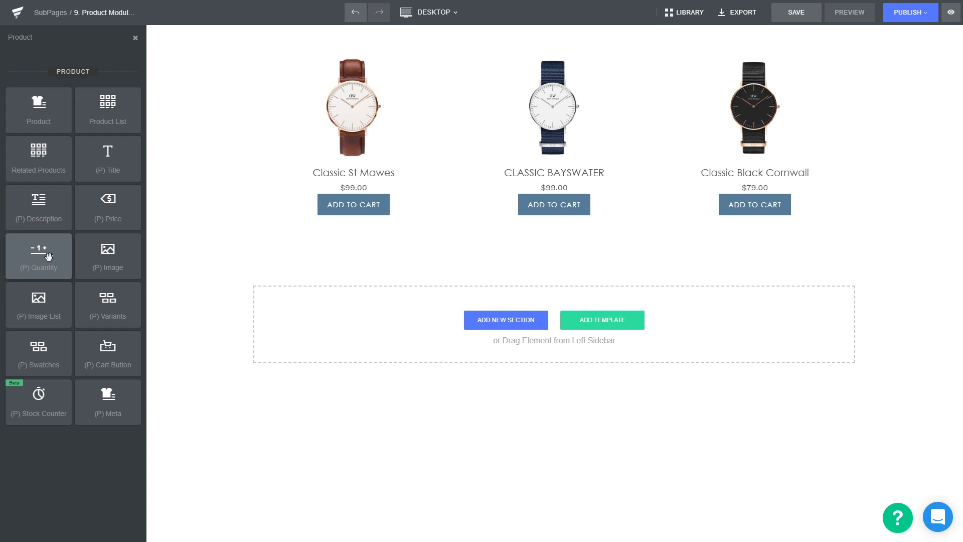
Step: Add a Quantity selector and a Variants element with Size and Color dropdowns under the first ADD TO CART button
left_click_drag(48, 256, 345, 216)
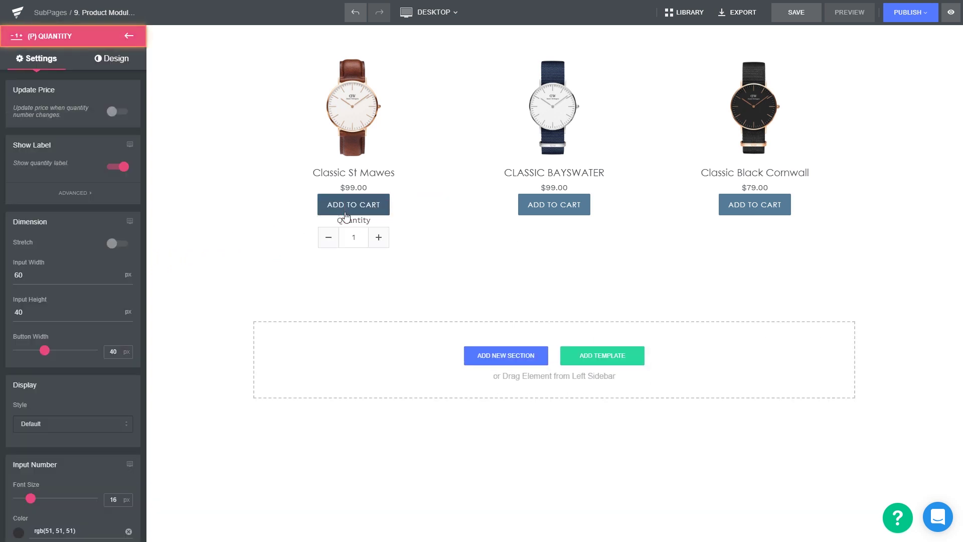
left_click(136, 43)
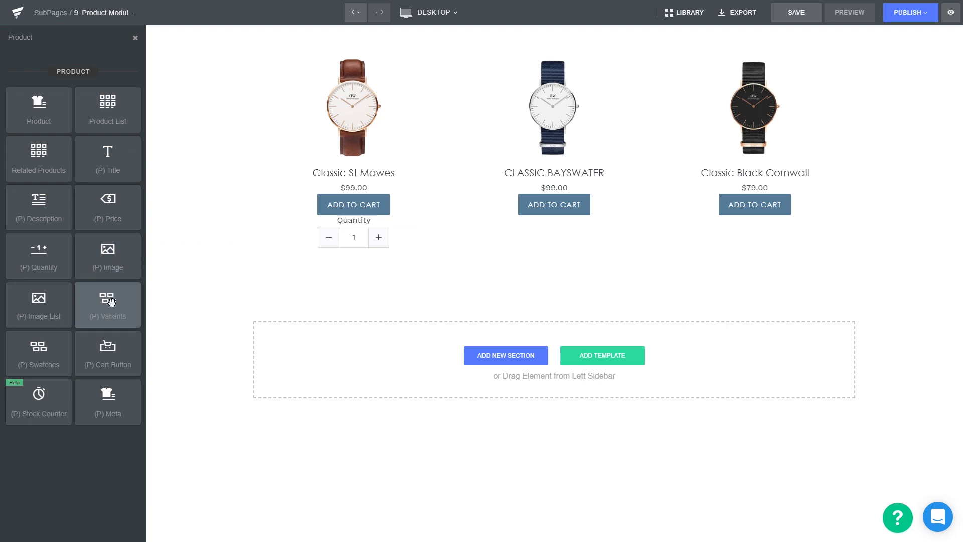
left_click_drag(112, 301, 296, 255)
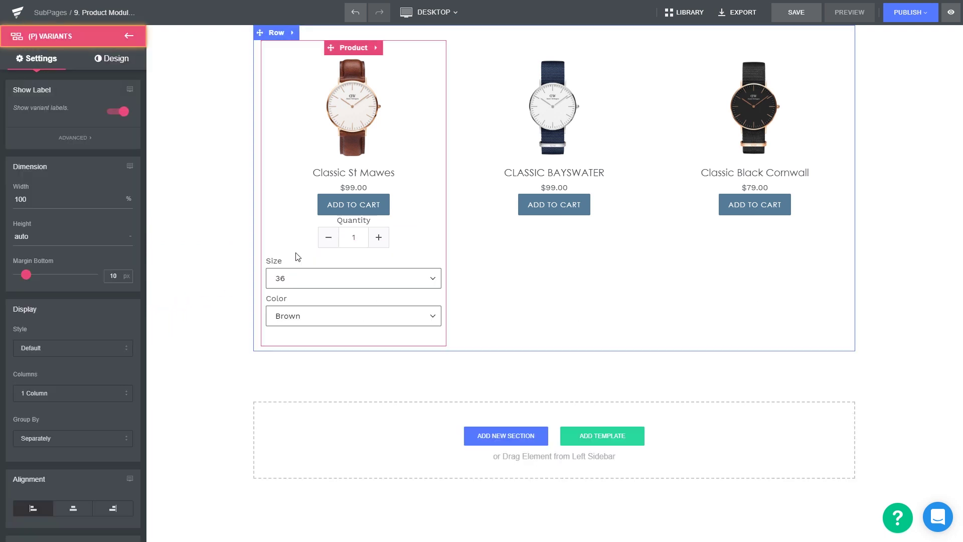
left_click(339, 240)
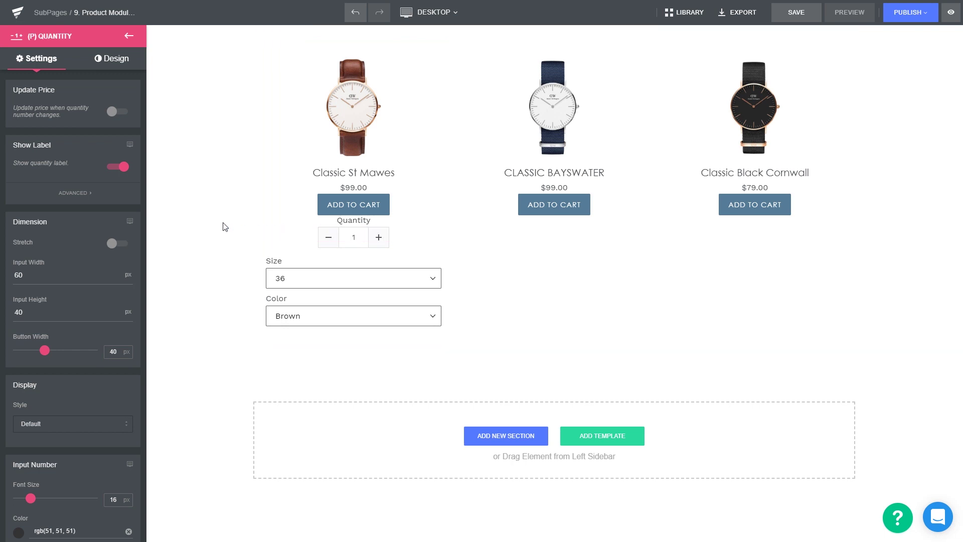
Step: Hide the Quantity label, keep a fixed width, and narrow the +/- buttons to 38 px
left_click(379, 240)
left_click(114, 114)
left_click(115, 114)
left_click(119, 167)
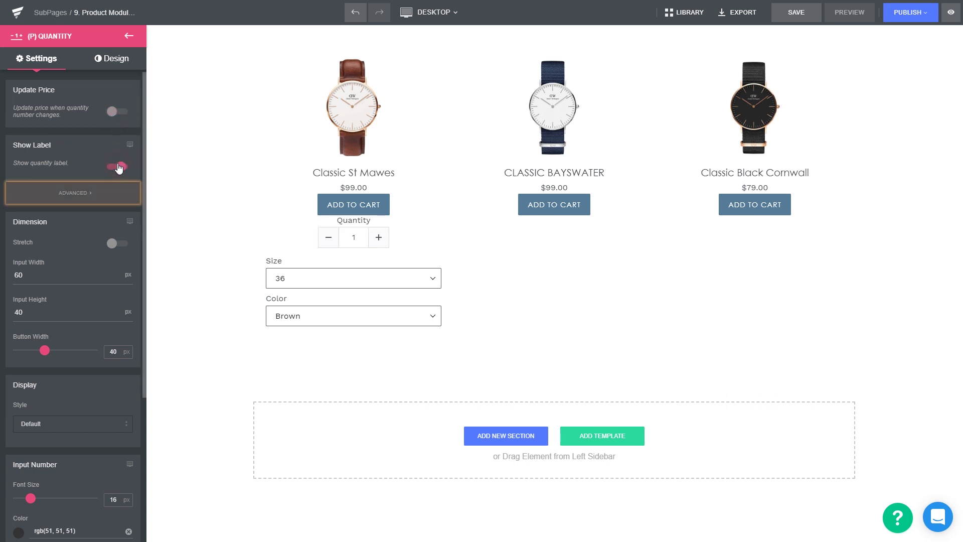
left_click(114, 243)
left_click(114, 245)
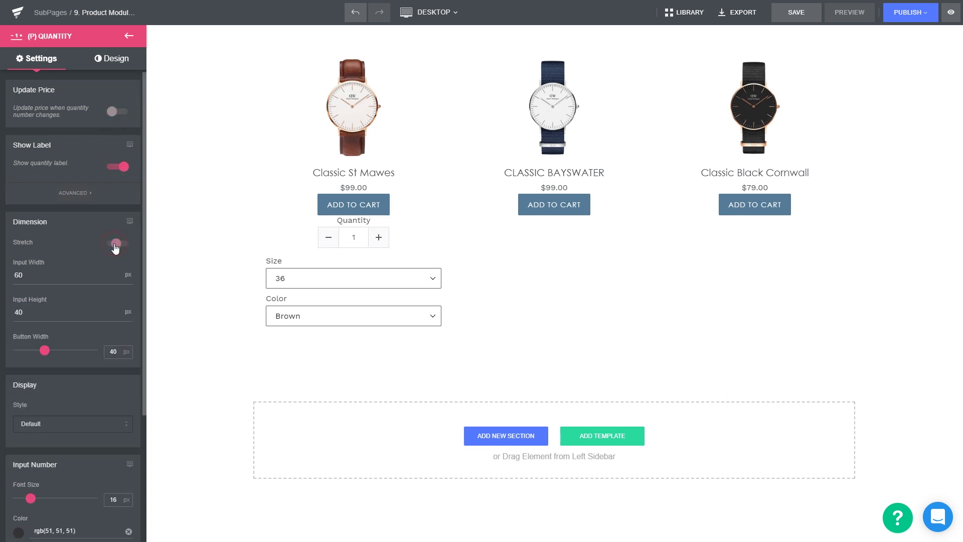
left_click_drag(45, 350, 43, 350)
left_click_drag(143, 311, 133, 386)
Step: Keep the label above the box and style the quantity number 18 px in #0a0a09
left_click(93, 320)
left_click(89, 337)
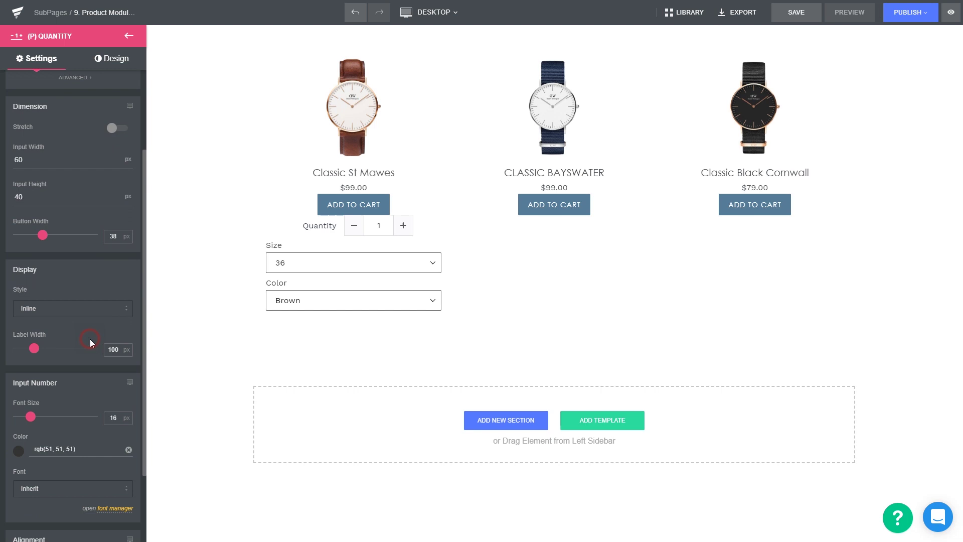
left_click(85, 315)
left_click(83, 326)
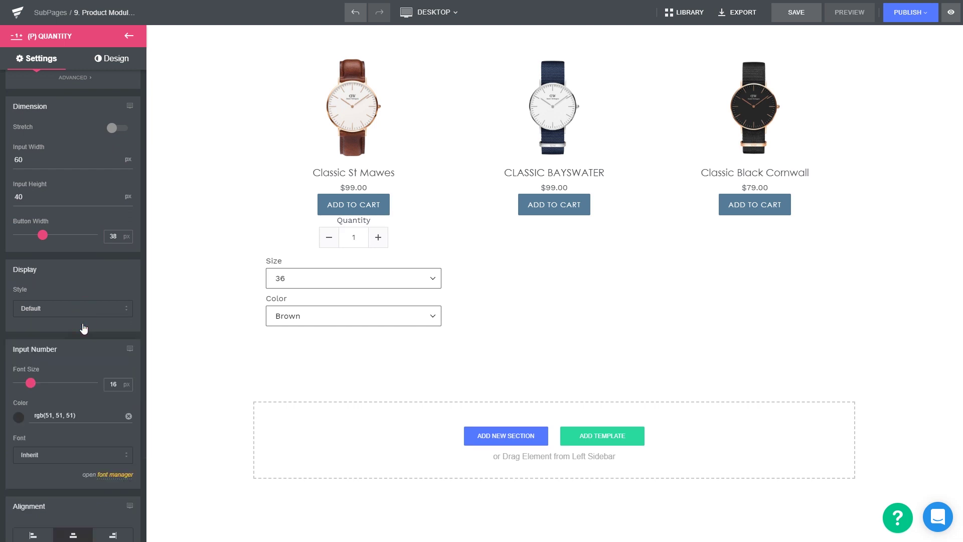
left_click_drag(31, 383, 33, 383)
left_click(18, 417)
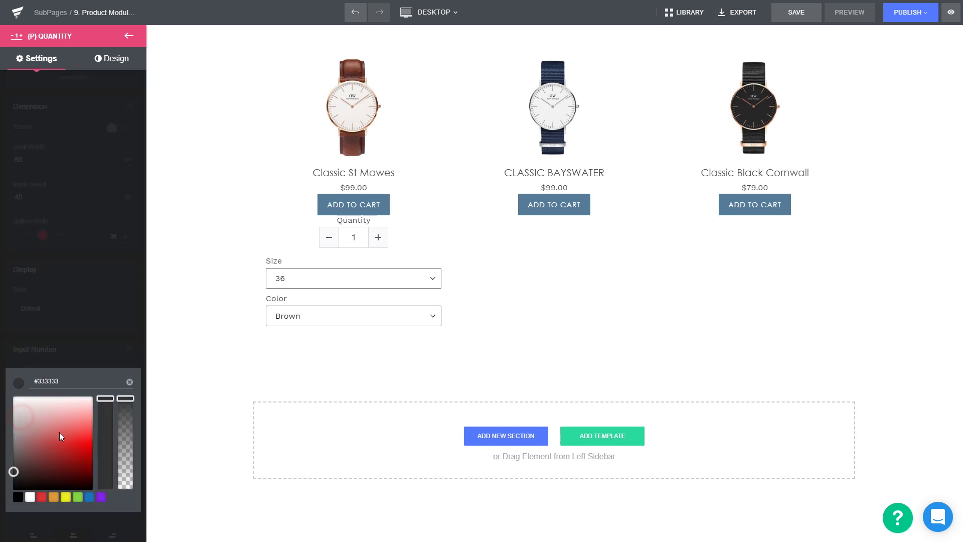
left_click(67, 496)
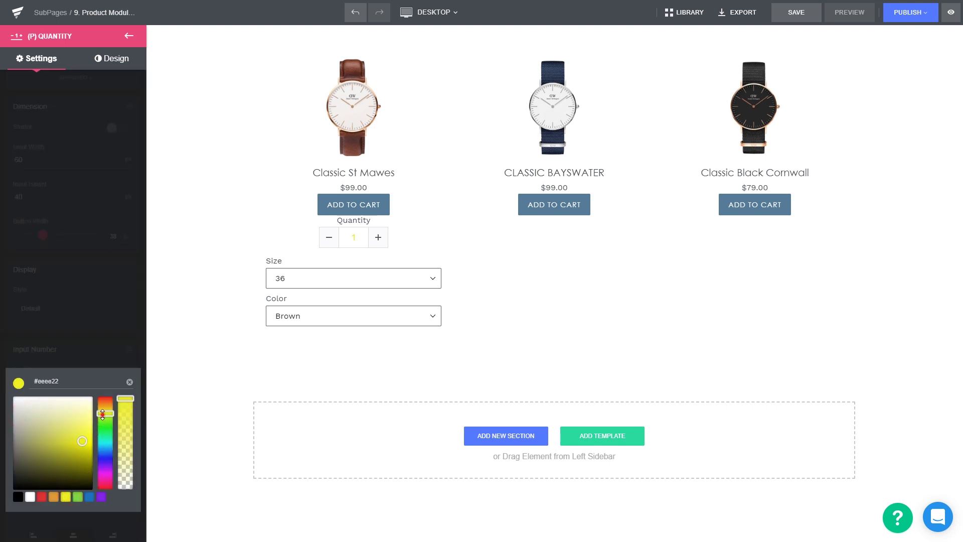
mouse_move(103, 414)
left_mouse_down()
mouse_move(104, 468)
mouse_move(94, 414)
left_mouse_up()
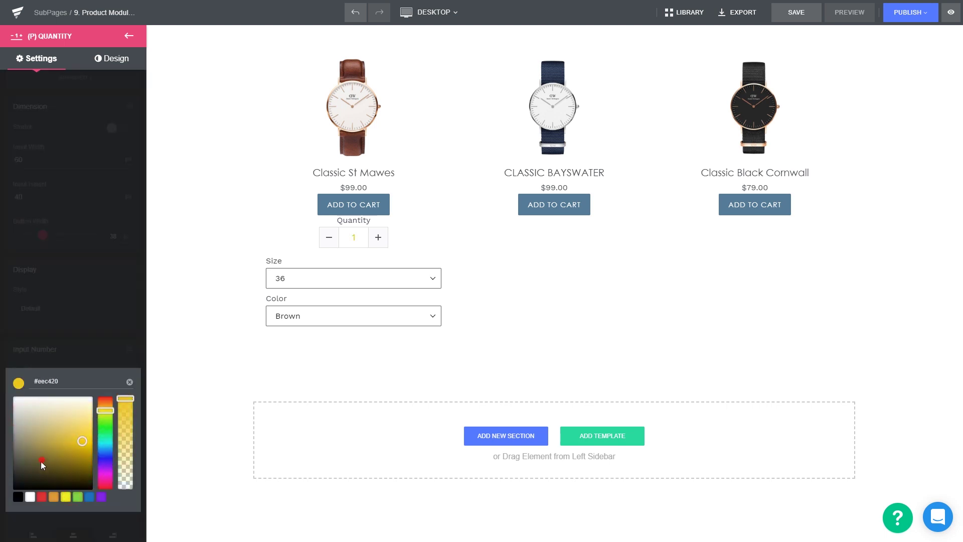
left_click_drag(41, 462, 22, 484)
left_click(100, 363)
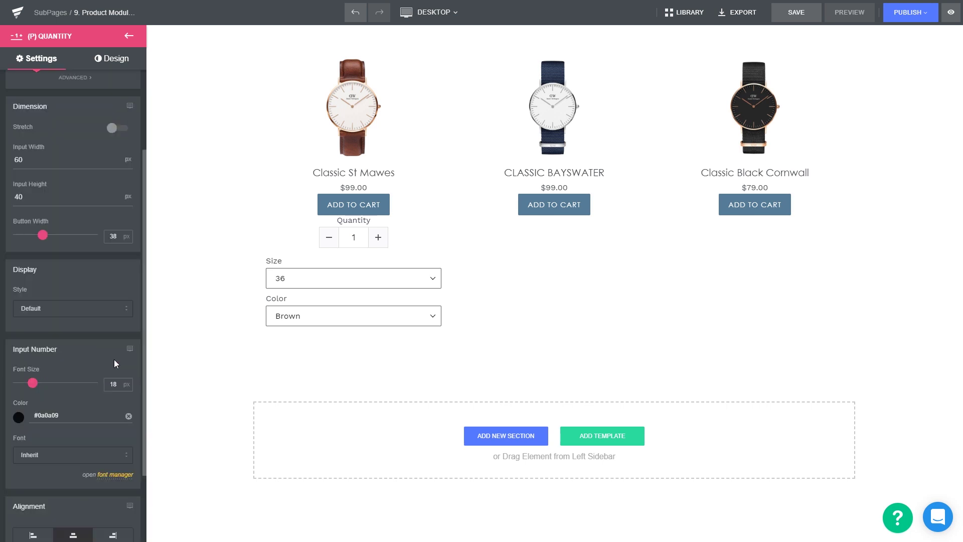
left_click_drag(144, 359, 143, 390)
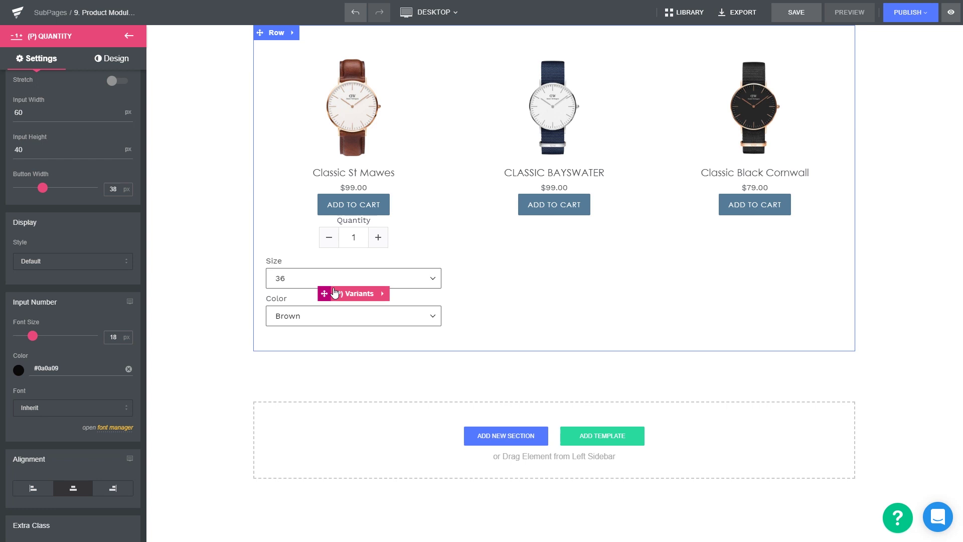
Step: Set the Size and Color labels to Inline, dropdown width to 50, and adjust label width
left_click(341, 295)
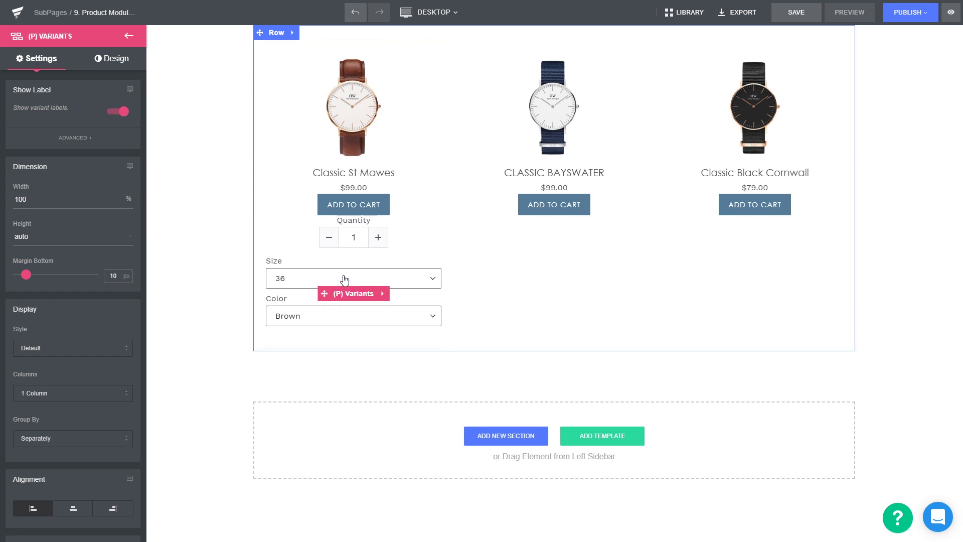
left_click(344, 278)
left_click(342, 277)
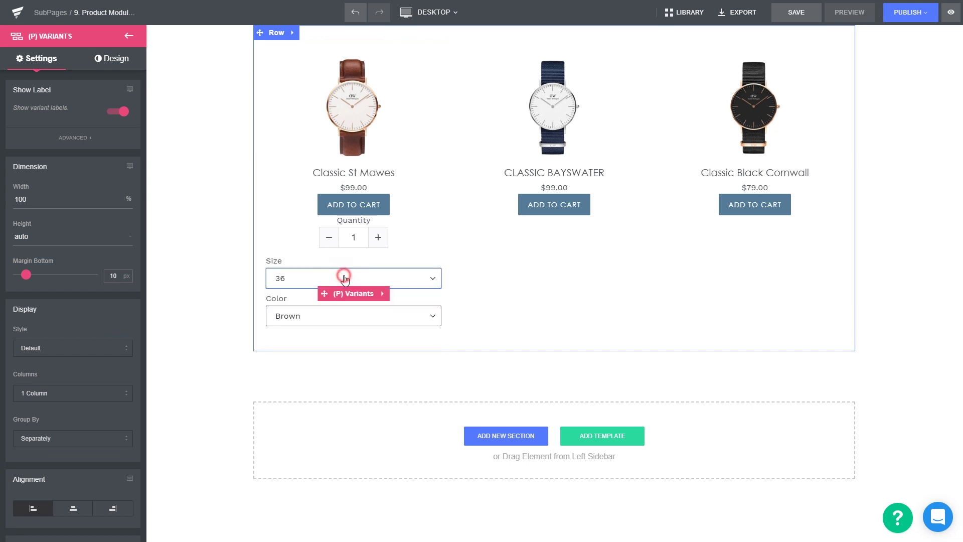
left_click(345, 319)
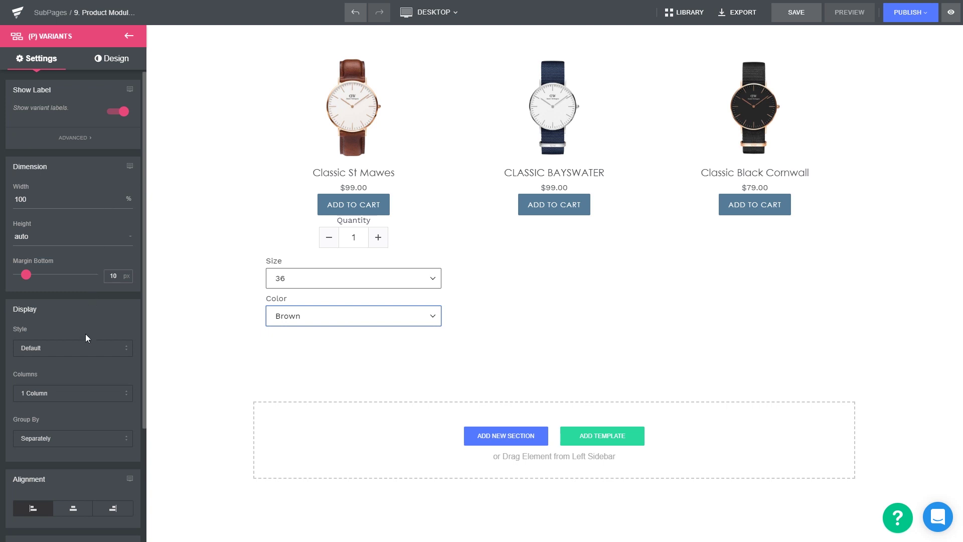
left_click(83, 349)
left_click(107, 376)
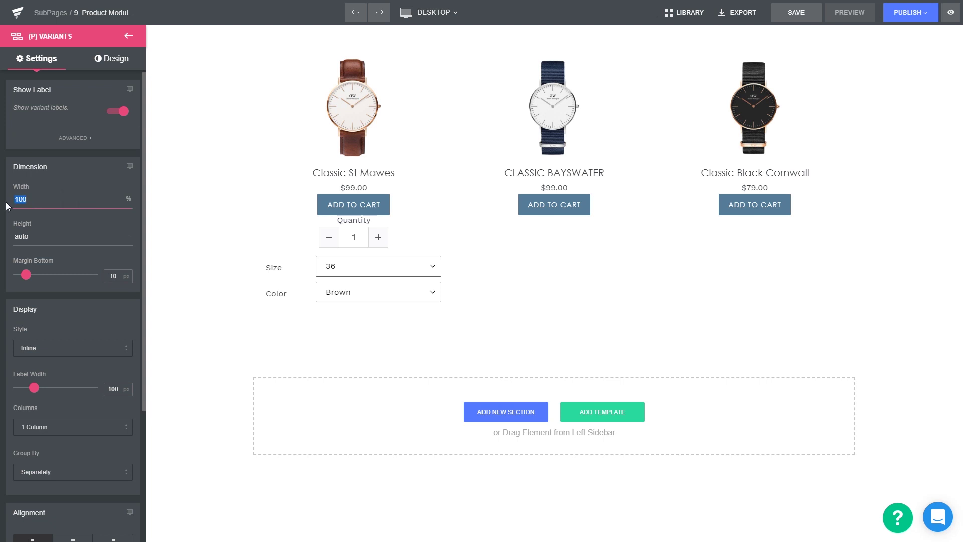
type("50")
left_click_drag(34, 390, 30, 392)
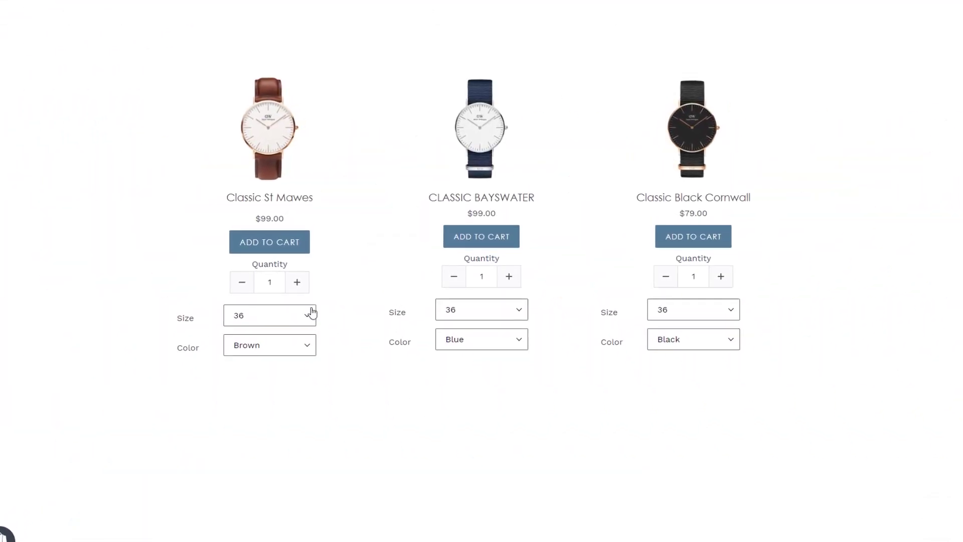
Step: In preview, set Classic St Mawes quantity to 2, keep size 36 and Brown, and add it to the cart
left_click(297, 282)
left_click(299, 321)
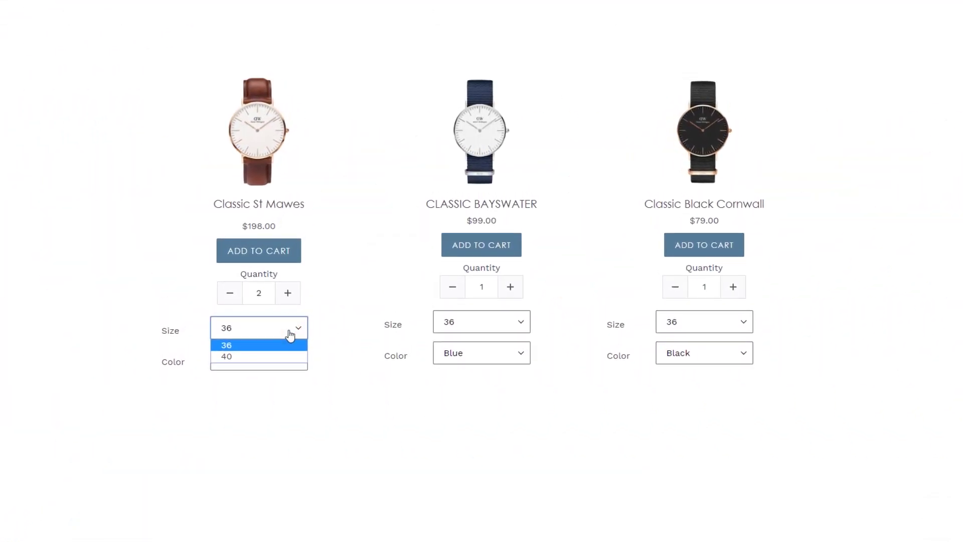
left_click(286, 332)
left_click(284, 359)
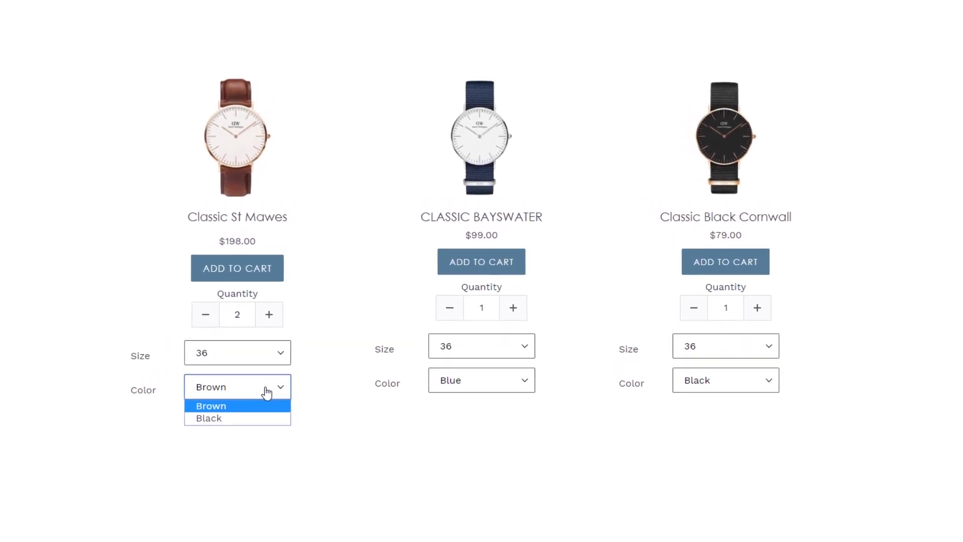
left_click(267, 393)
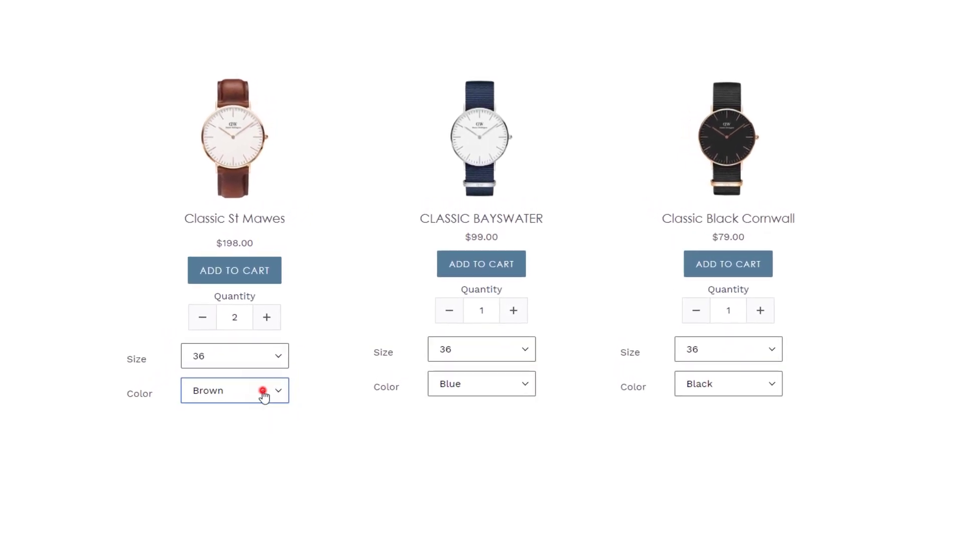
left_click(241, 284)
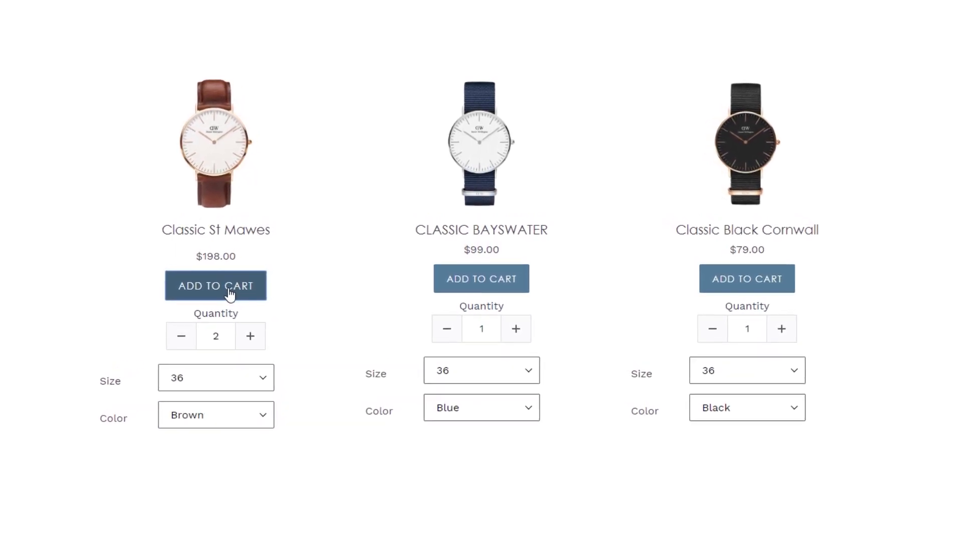